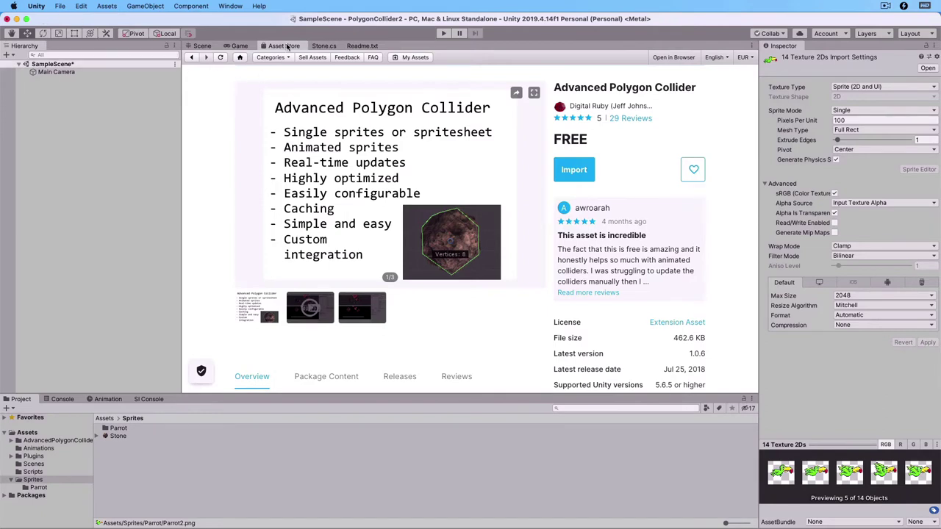
- Bring the Advanced Polygon Collider package page in the Asset Store into focus
{"action": "left_click", "coordinate": [286, 47]}
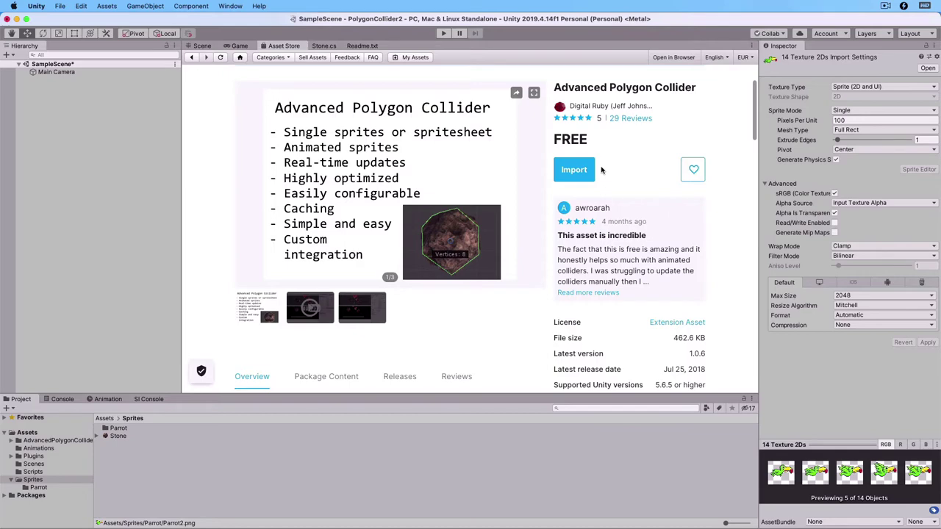
- Open the Readme in the AdvancedPolygonCollider folder to check its read/write texture requirement
{"action": "left_click", "coordinate": [35, 441]}
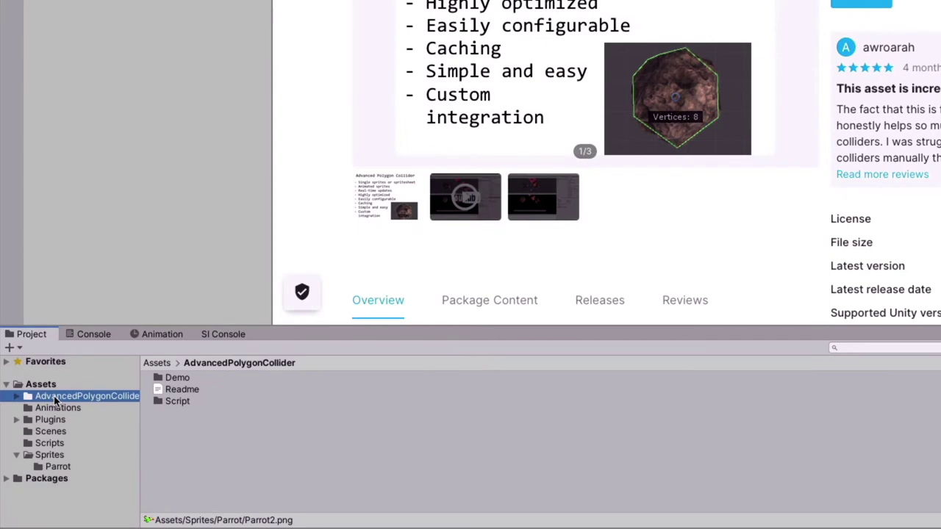
{"action": "left_click", "coordinate": [187, 391]}
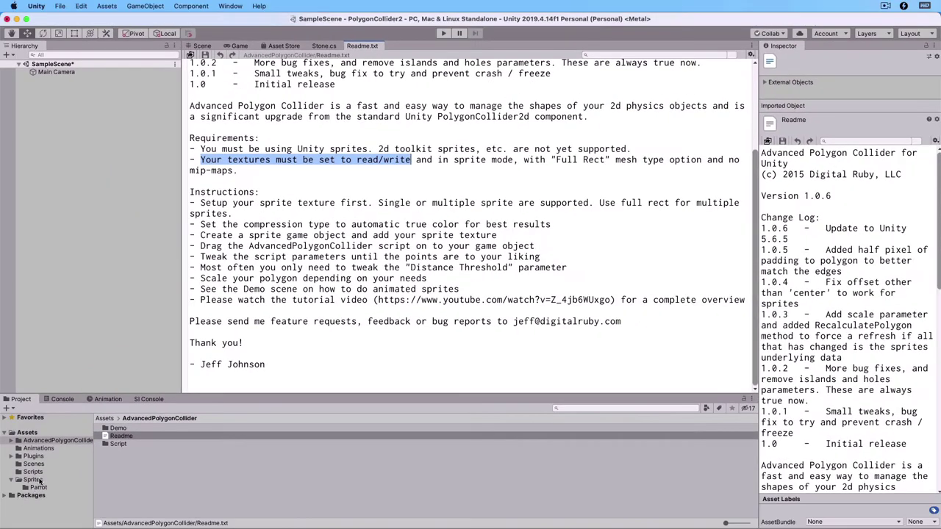
- Enable Read/Write on the Stone texture in Sprites and apply the import settings
{"action": "left_click", "coordinate": [33, 479]}
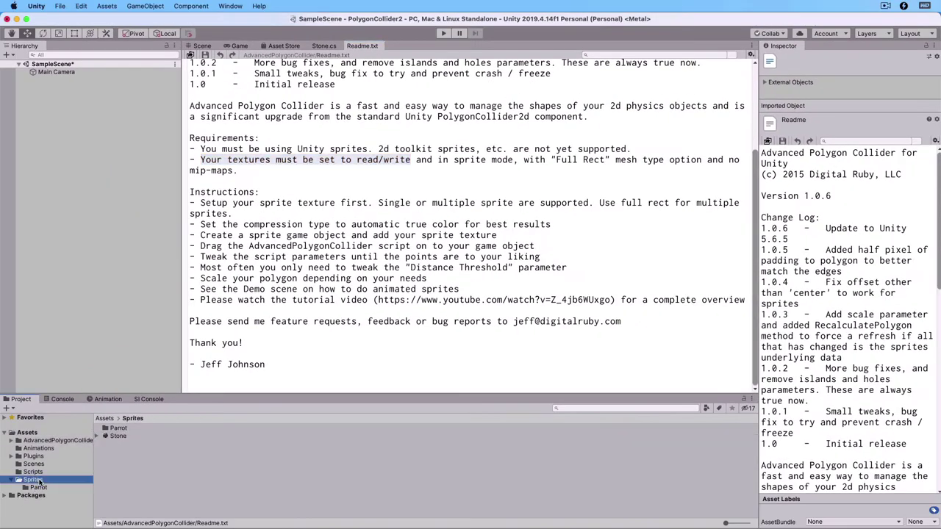
{"action": "left_click", "coordinate": [123, 437]}
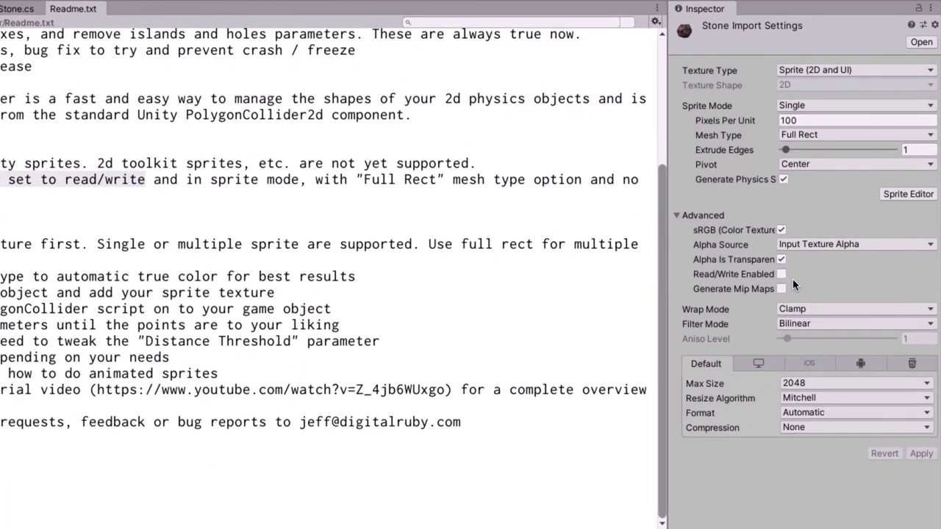
{"action": "left_click", "coordinate": [782, 274]}
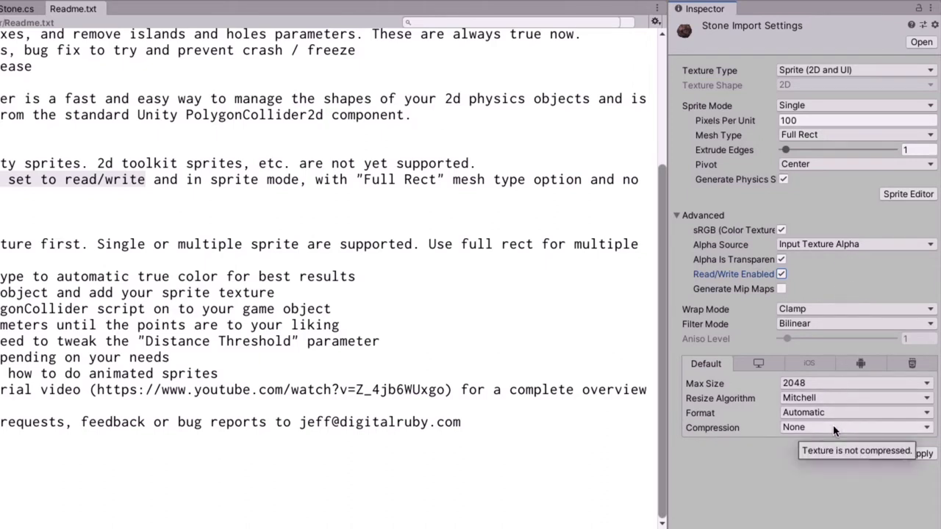
{"action": "left_click", "coordinate": [921, 455]}
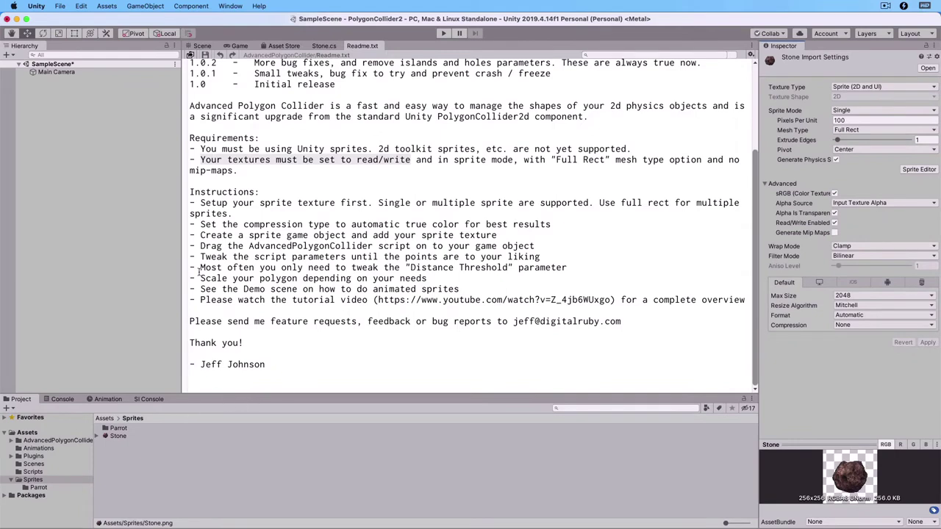
- Drag the Stone sprite into the scene and frame it in the Scene view
{"action": "left_click", "coordinate": [201, 47]}
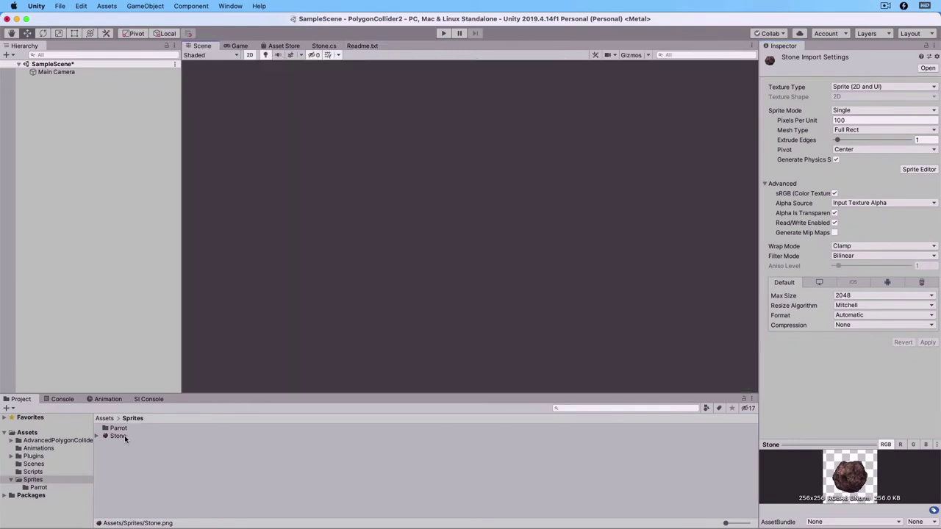
{"action": "left_click_drag", "start_coordinate": [125, 439], "coordinate": [110, 277]}
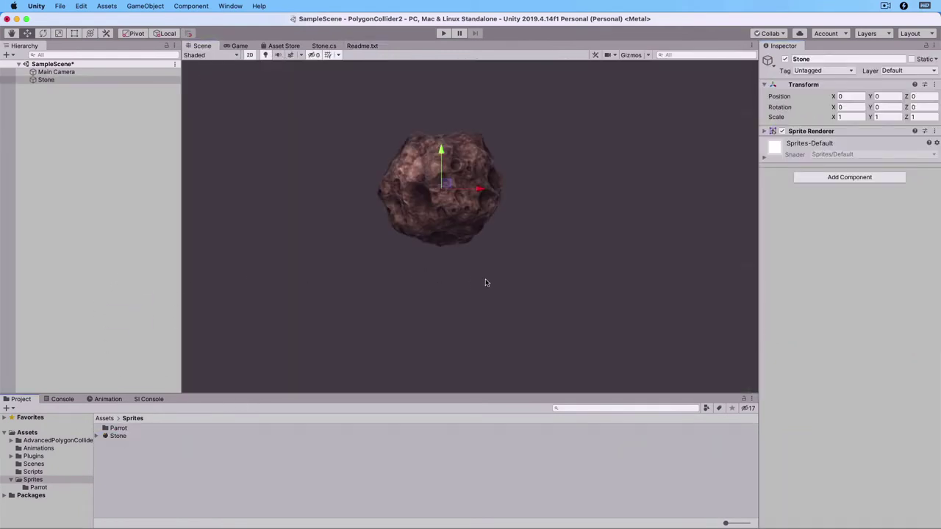
{"action": "scroll", "coordinate": [494, 277], "scroll_direction": "up", "scroll_amount": 5}
{"action": "key", "text": "q"}
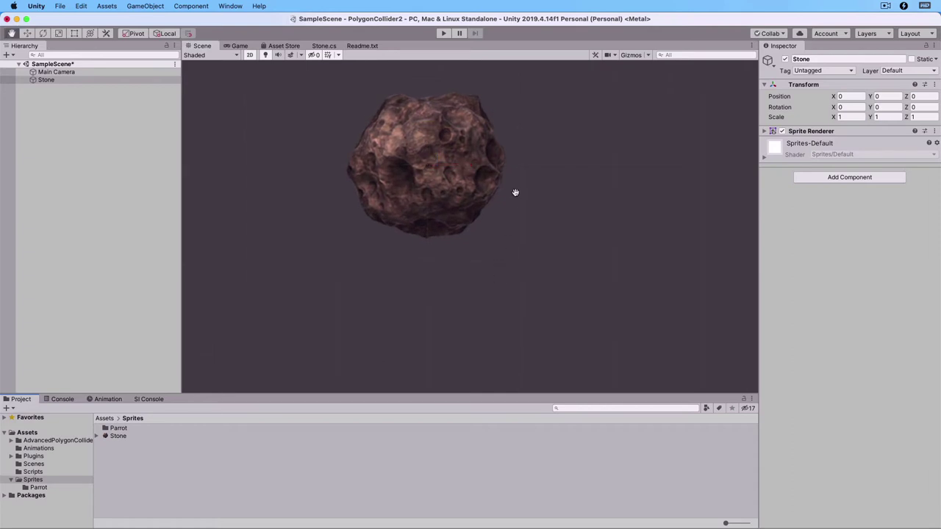
{"action": "left_click_drag", "start_coordinate": [515, 193], "coordinate": [563, 260]}
{"action": "scroll", "coordinate": [564, 261], "scroll_direction": "up", "scroll_amount": 2}
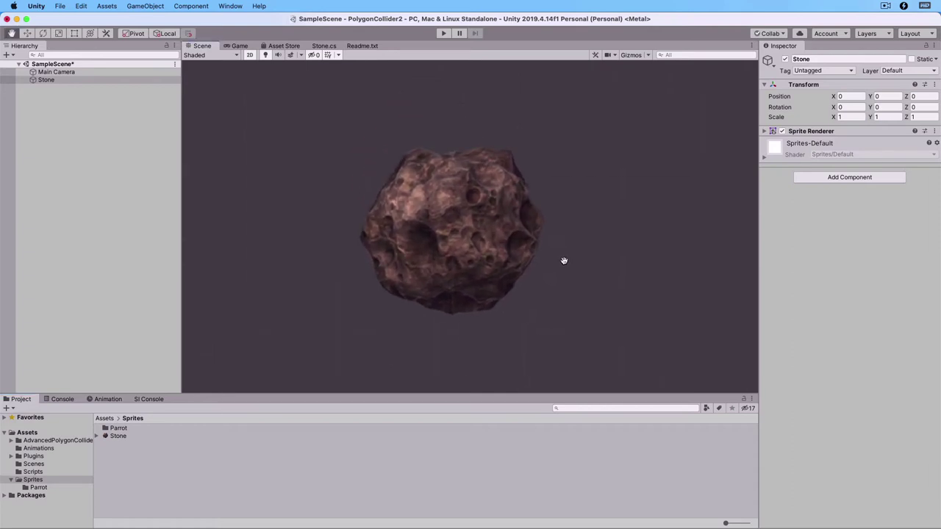
{"action": "scroll", "coordinate": [564, 261], "scroll_direction": "up", "scroll_amount": 3}
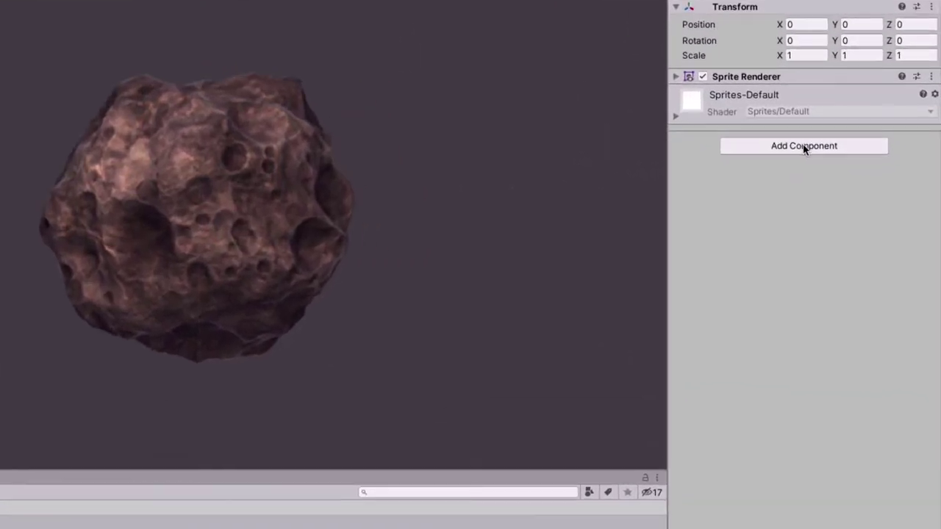
- Search Stone's Add Component list for 'coll' to list the collider types
{"action": "left_click", "coordinate": [850, 179]}
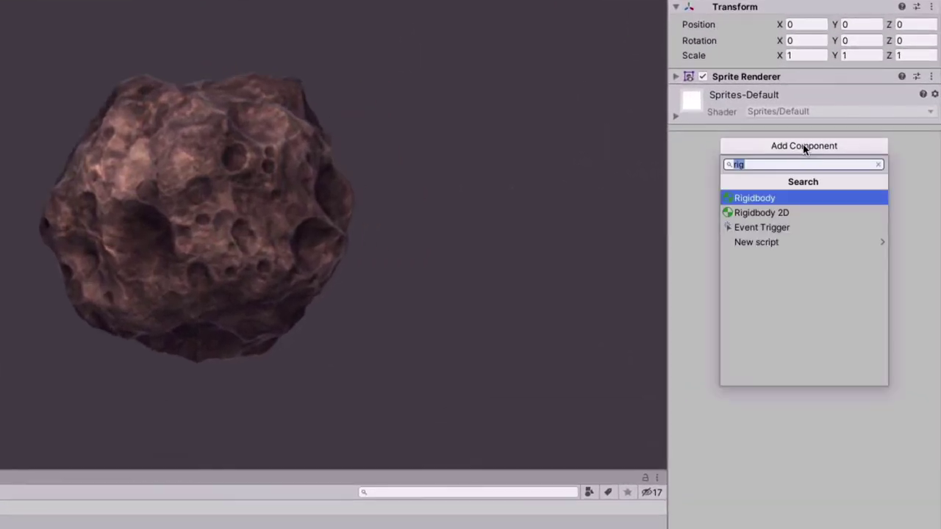
{"action": "type", "text": "coll"}
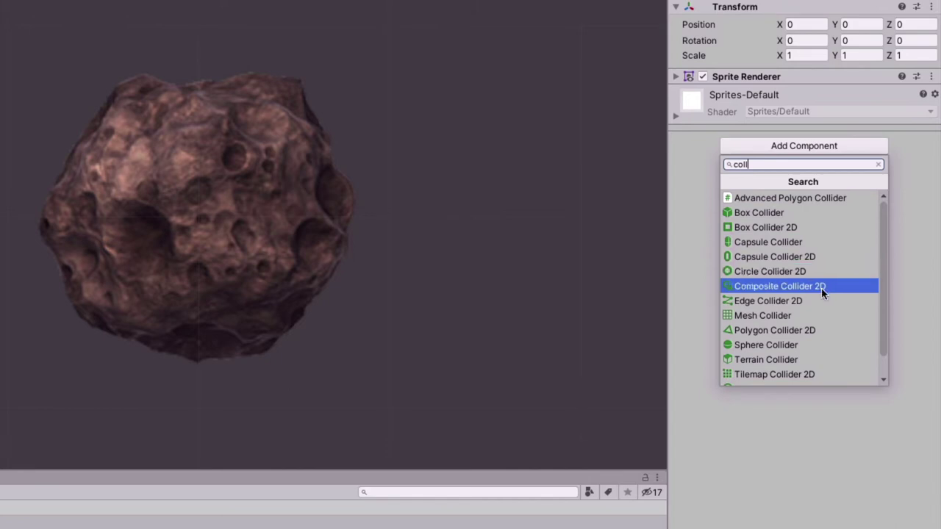
- Add a Polygon Collider 2D to Stone and pull its upper-right vertex inward
{"action": "left_click", "coordinate": [823, 330]}
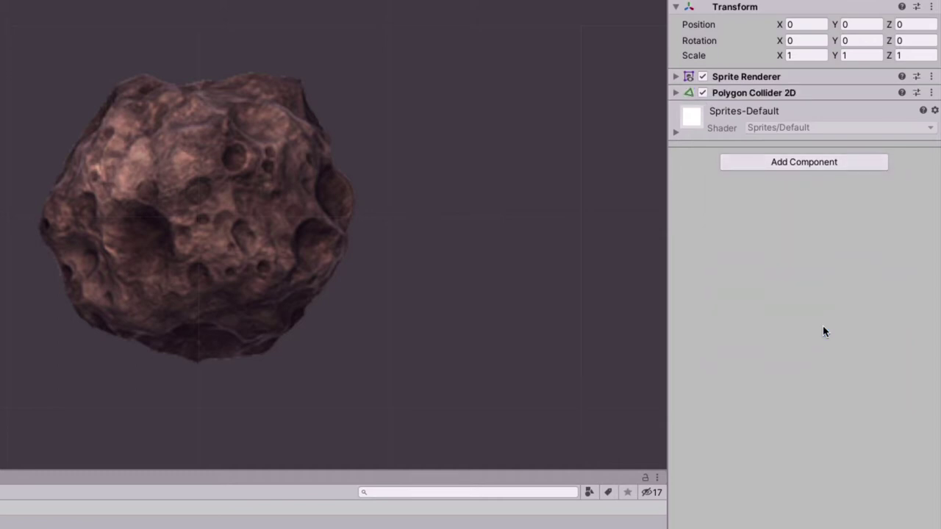
{"action": "left_click", "coordinate": [675, 92]}
{"action": "left_click", "coordinate": [788, 112]}
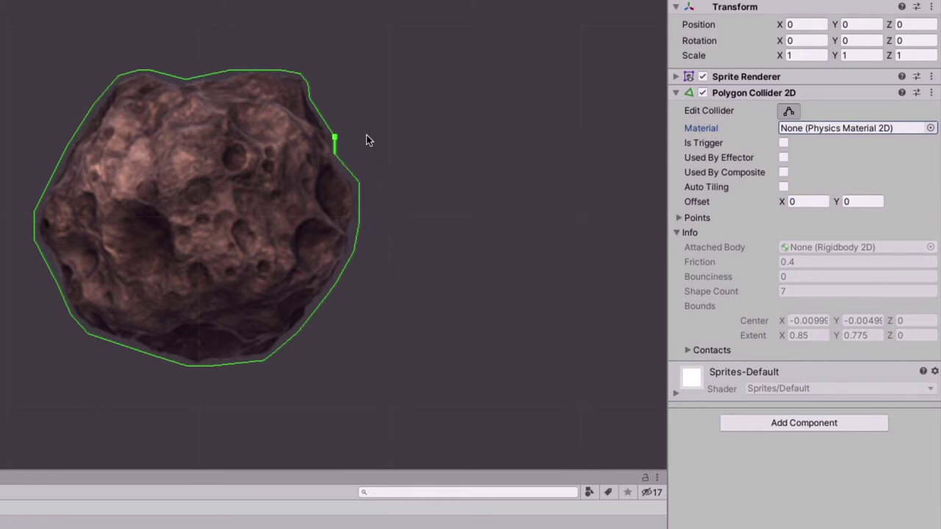
{"action": "left_click_drag", "start_coordinate": [332, 137], "coordinate": [305, 95]}
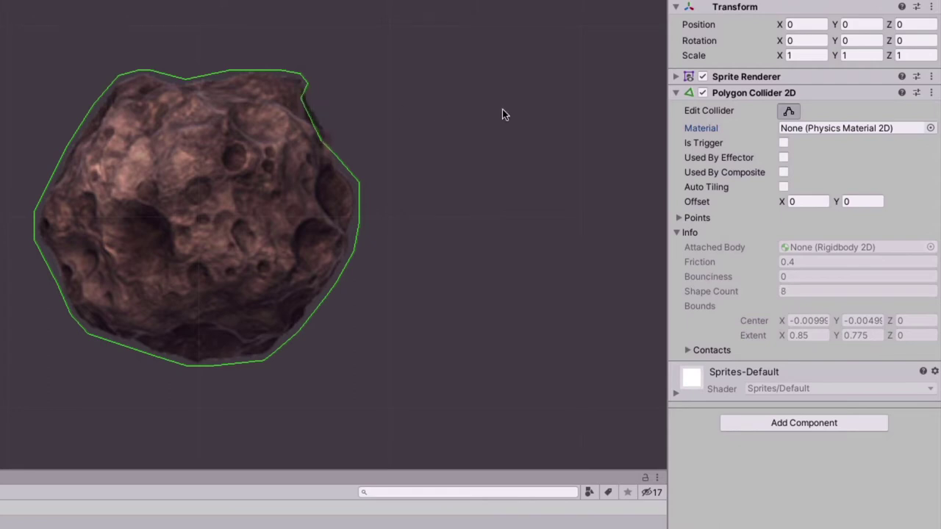
- Attach the Advanced Polygon Collider script to Stone with Distance Threshold 11 and Scale 0.981
{"action": "left_click", "coordinate": [806, 422]}
{"action": "left_click", "coordinate": [825, 475]}
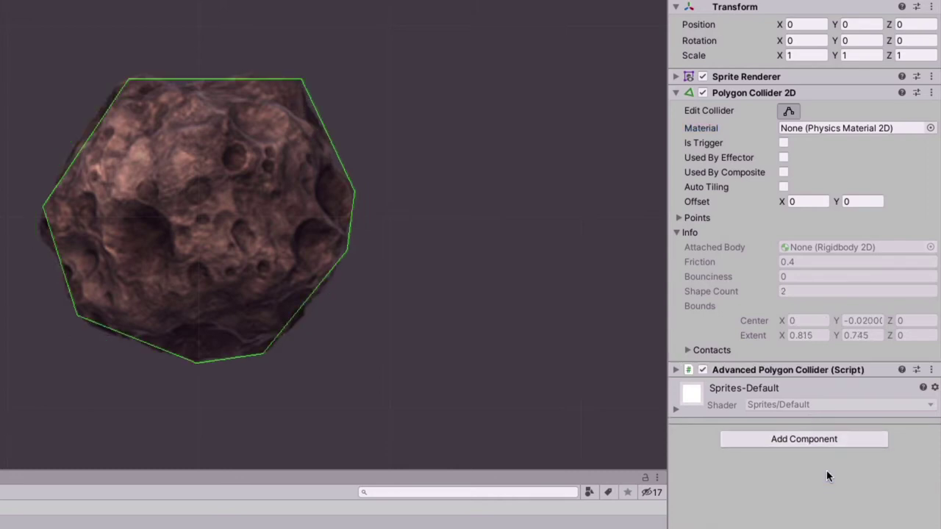
{"action": "left_click", "coordinate": [676, 370]}
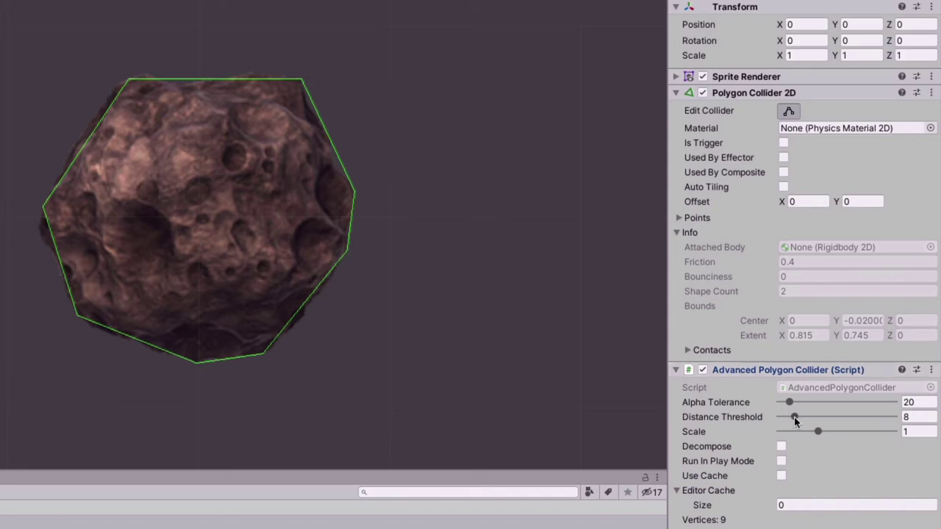
{"action": "mouse_move", "coordinate": [793, 417]}
{"action": "left_mouse_down"}
{"action": "mouse_move", "coordinate": [781, 417]}
{"action": "mouse_move", "coordinate": [831, 421]}
{"action": "mouse_move", "coordinate": [800, 419]}
{"action": "left_mouse_up"}
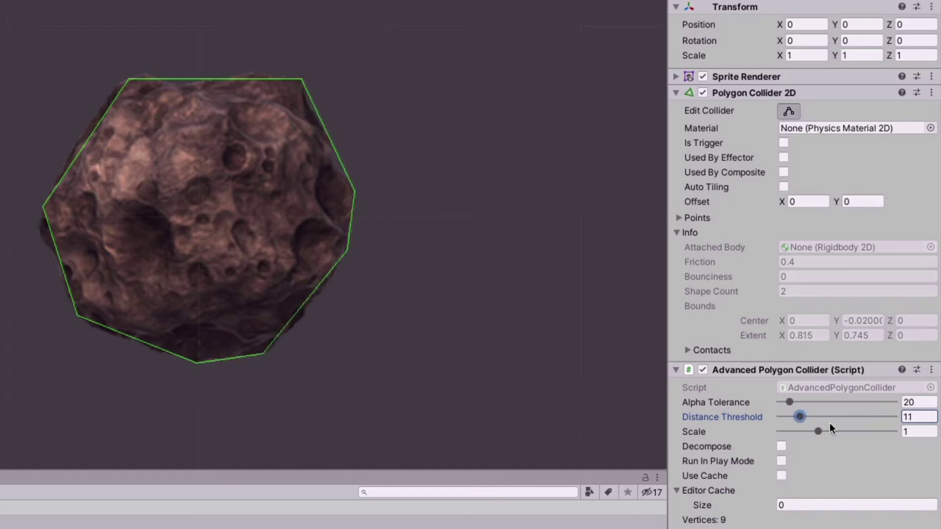
{"action": "mouse_move", "coordinate": [818, 432]}
{"action": "left_mouse_down"}
{"action": "mouse_move", "coordinate": [801, 433]}
{"action": "mouse_move", "coordinate": [818, 433]}
{"action": "left_mouse_up"}
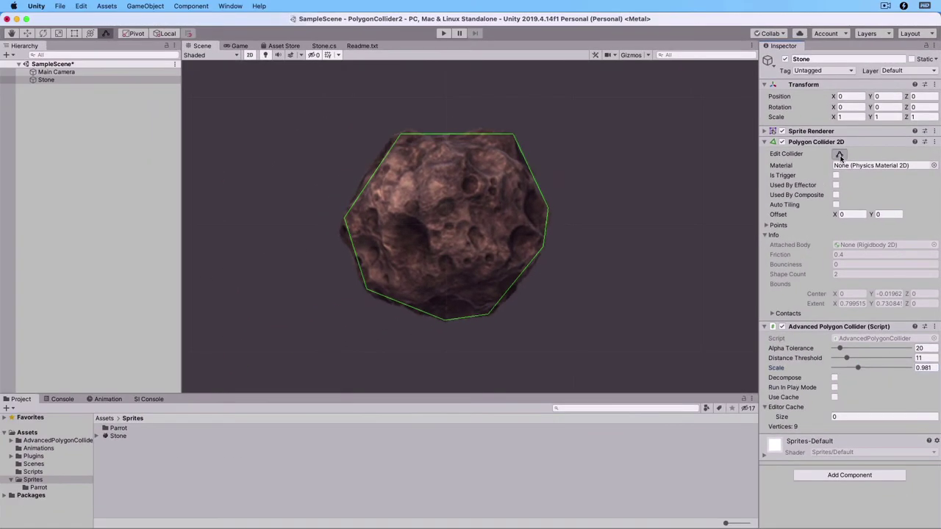
- Deactivate Stone, then enable and apply Read/Write on all 14 Parrot sprite textures
{"action": "left_click", "coordinate": [784, 60]}
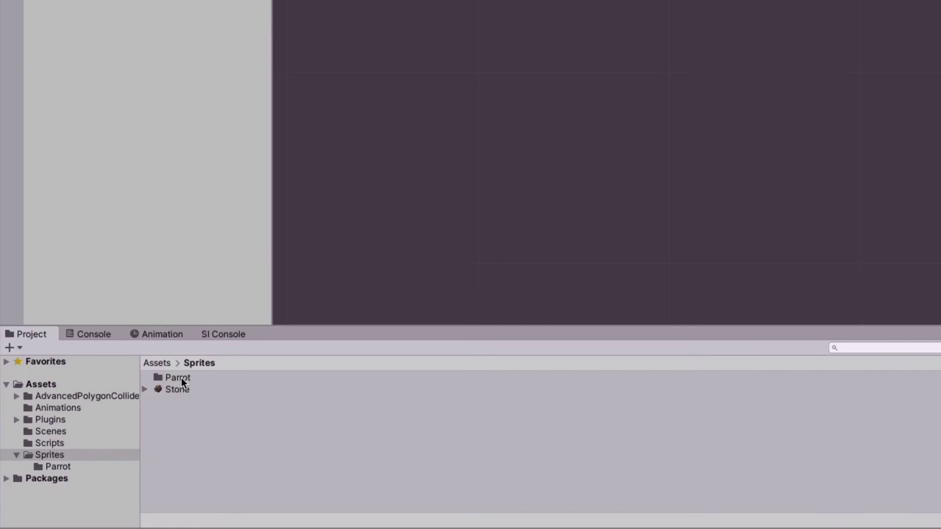
{"action": "double_click", "coordinate": [182, 379]}
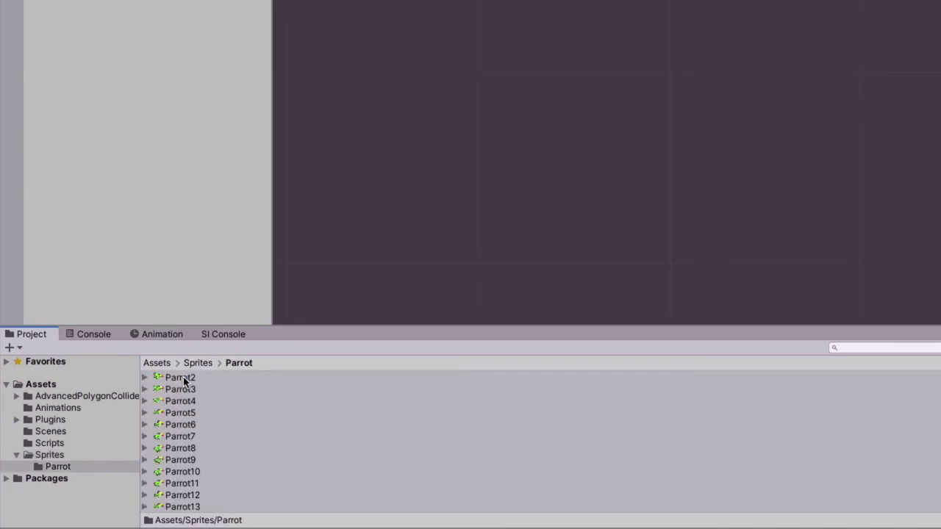
{"action": "left_click", "coordinate": [182, 378]}
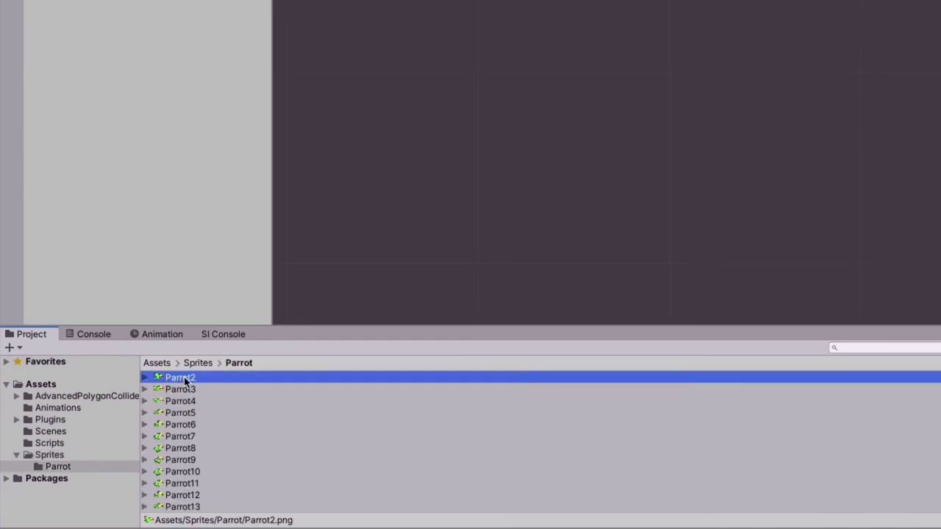
{"action": "key", "text": "ctrl+a"}
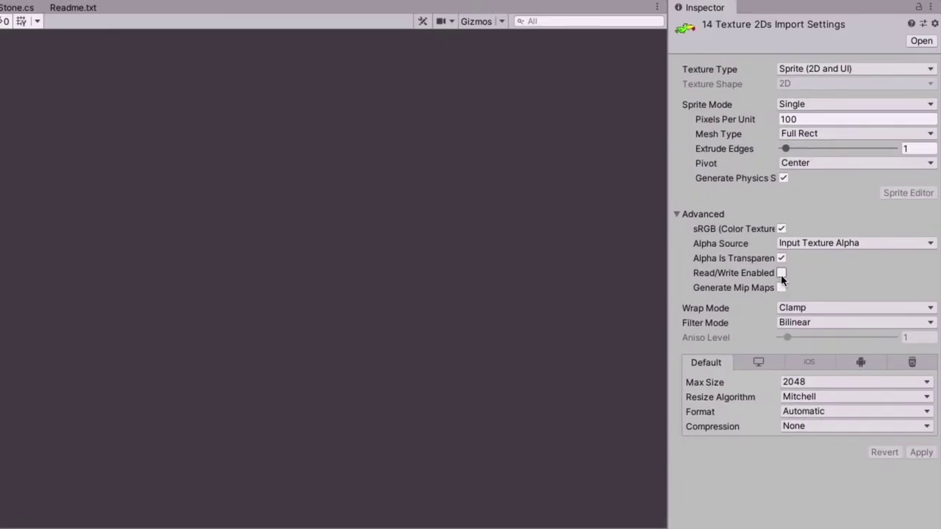
{"action": "left_click", "coordinate": [781, 273]}
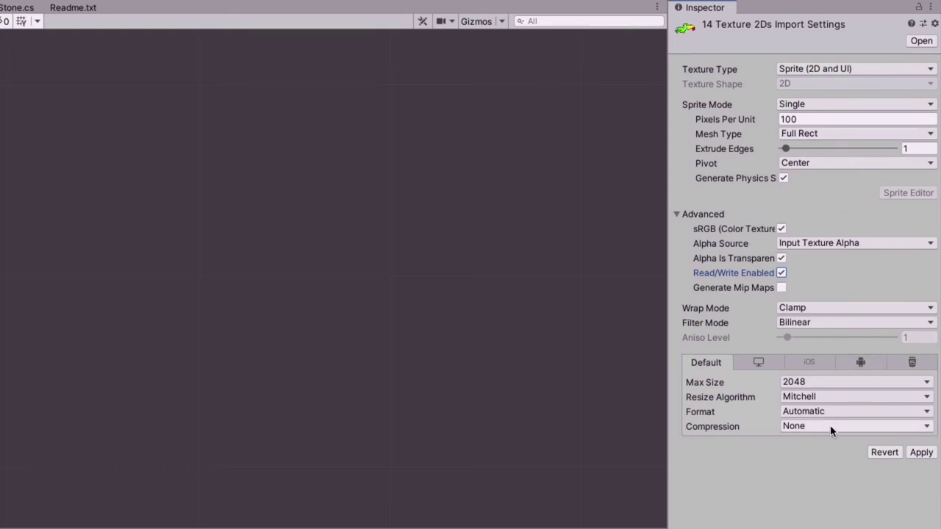
{"action": "left_click", "coordinate": [923, 454]}
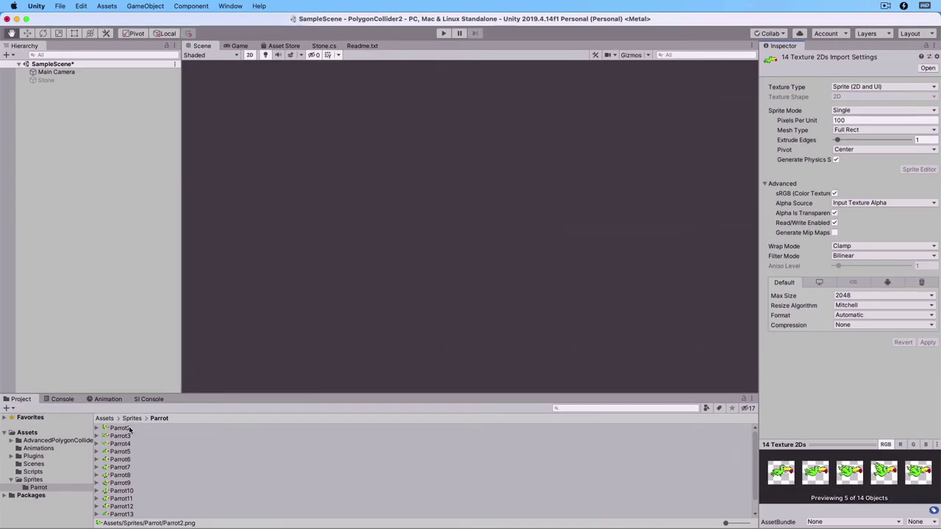
- Drag all parrot sprites into the scene, saving the clip as Parrot.anim in Animations
{"action": "left_click", "coordinate": [120, 428]}
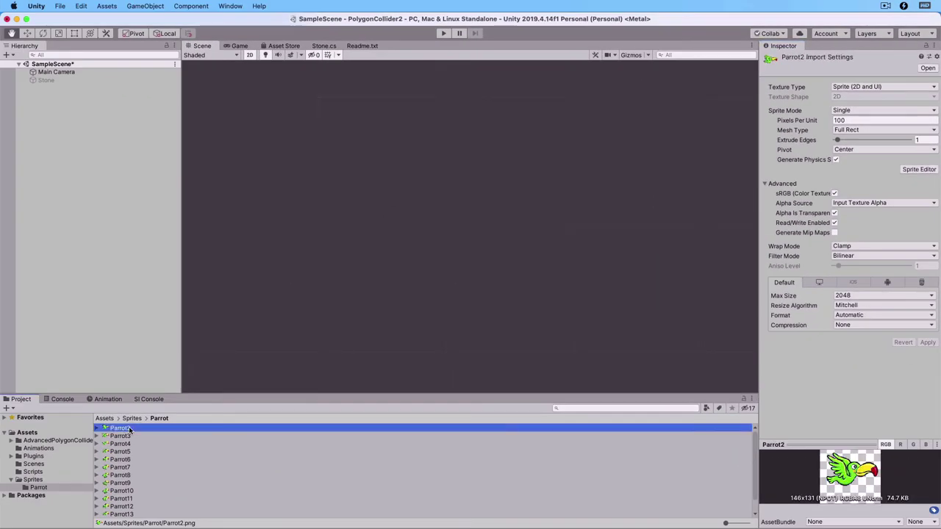
{"action": "key", "text": "super+a"}
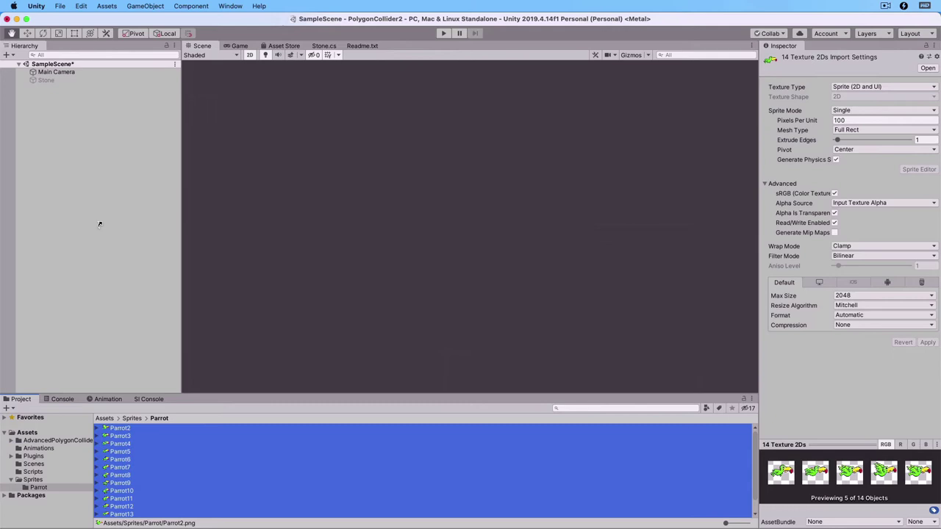
{"action": "left_click_drag", "start_coordinate": [101, 225], "coordinate": [102, 225]}
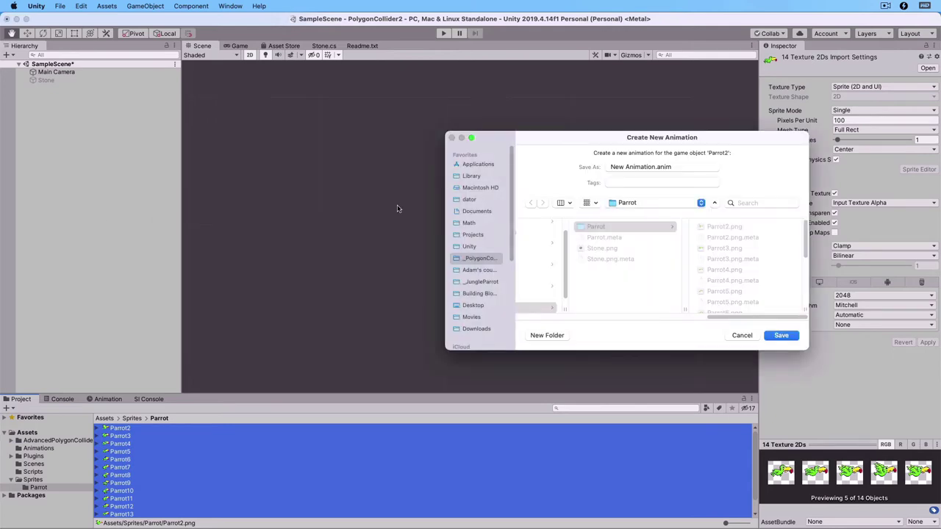
{"action": "left_click_drag", "start_coordinate": [653, 167], "coordinate": [609, 167]}
{"action": "type", "text": "Parrot"}
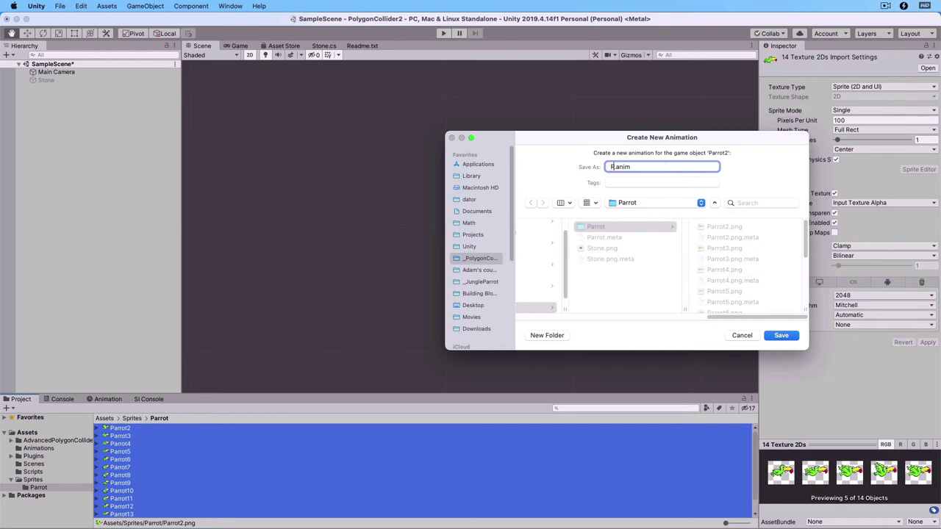
{"action": "type", "text": "t"}
{"action": "scroll", "coordinate": [743, 312], "scroll_direction": "left", "scroll_amount": 5}
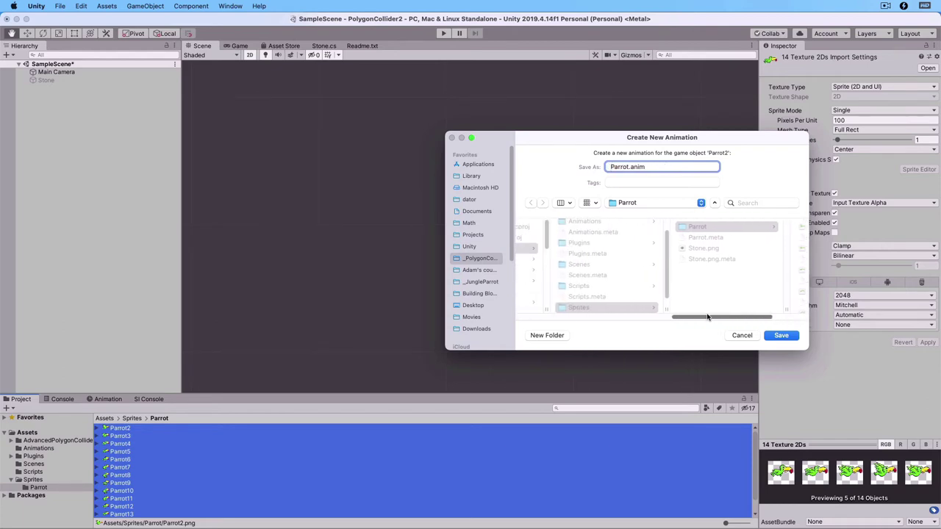
{"action": "left_click", "coordinate": [616, 224]}
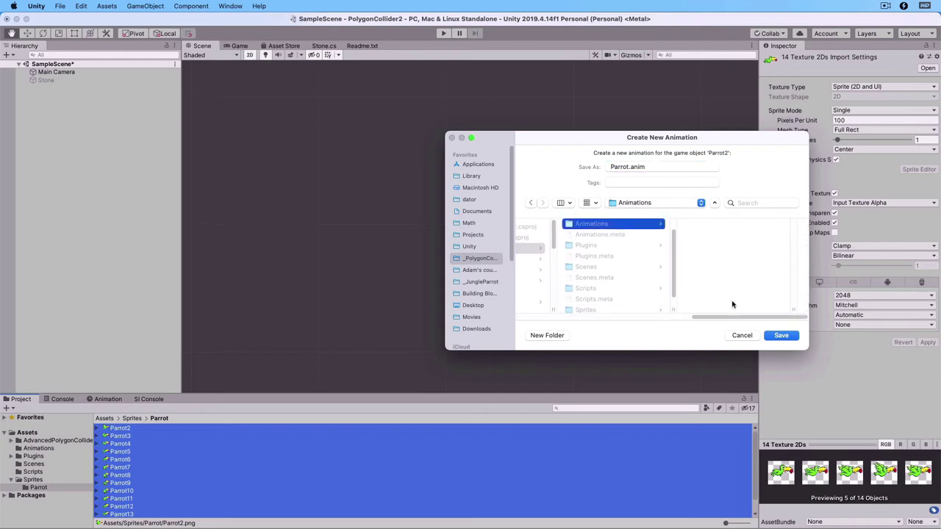
{"action": "left_click", "coordinate": [783, 336]}
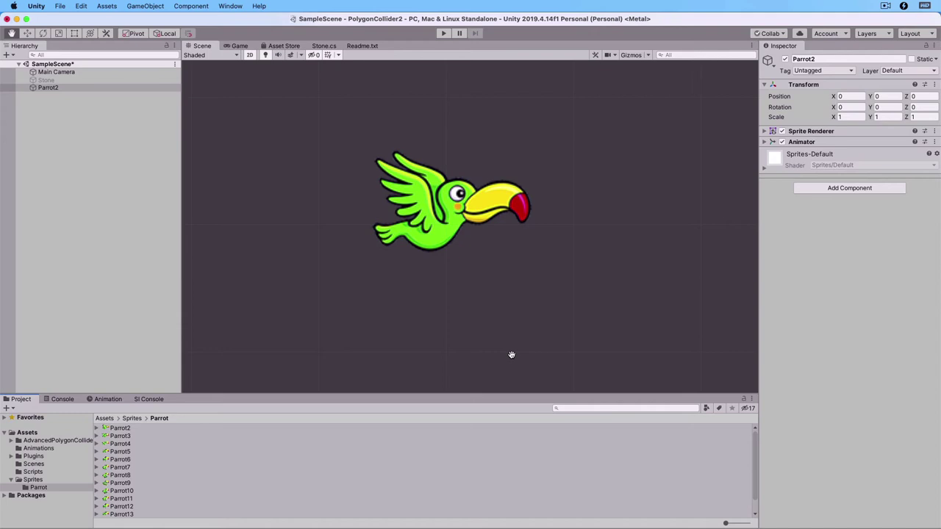
- Show the Parrot clip's 12-sample sprite keyframes and preview the wing-flapping animation
{"action": "left_click", "coordinate": [111, 400]}
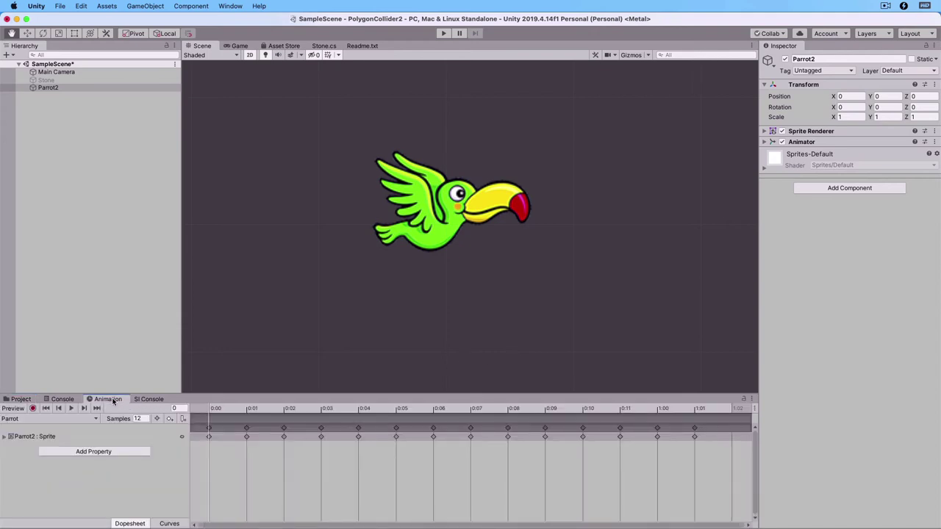
{"action": "left_click", "coordinate": [72, 409]}
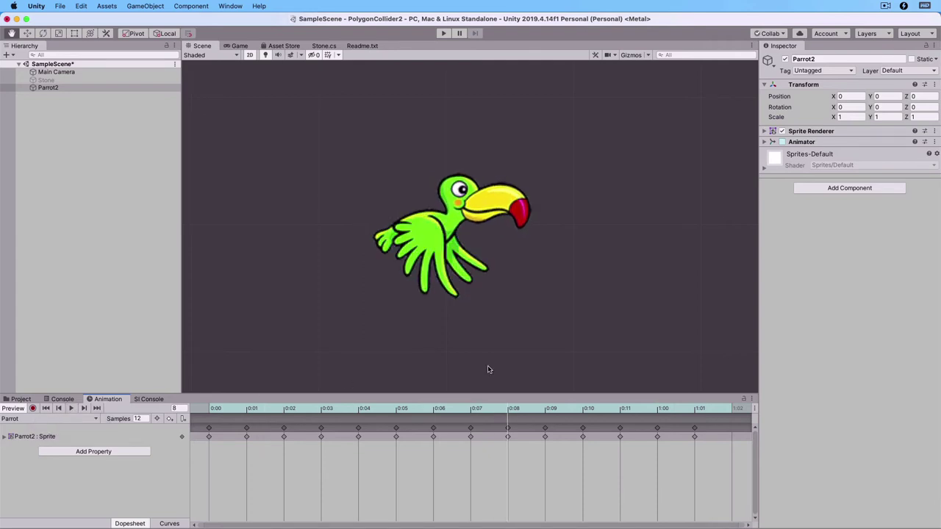
- Add a Polygon Collider 2D to Parrot2, show its outline, and preview the clip up to frame 4
{"action": "left_click", "coordinate": [857, 189]}
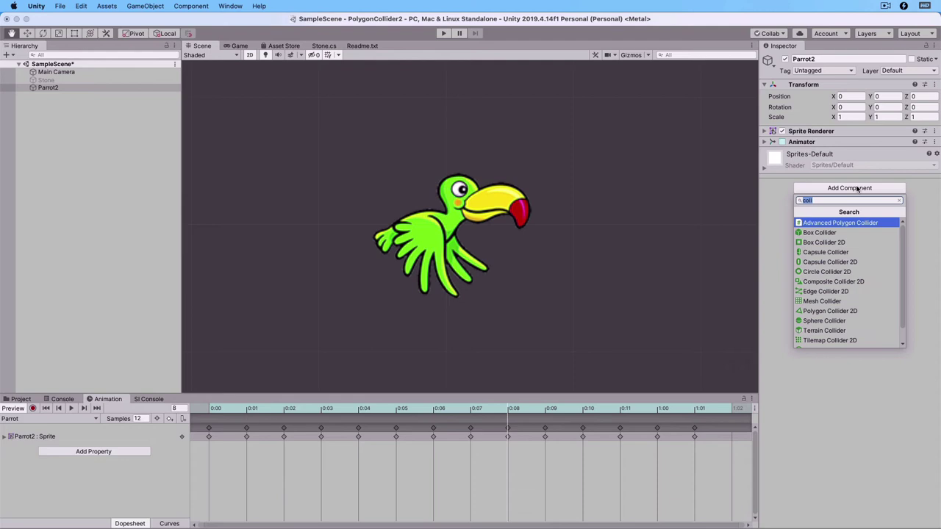
{"action": "left_click", "coordinate": [852, 312]}
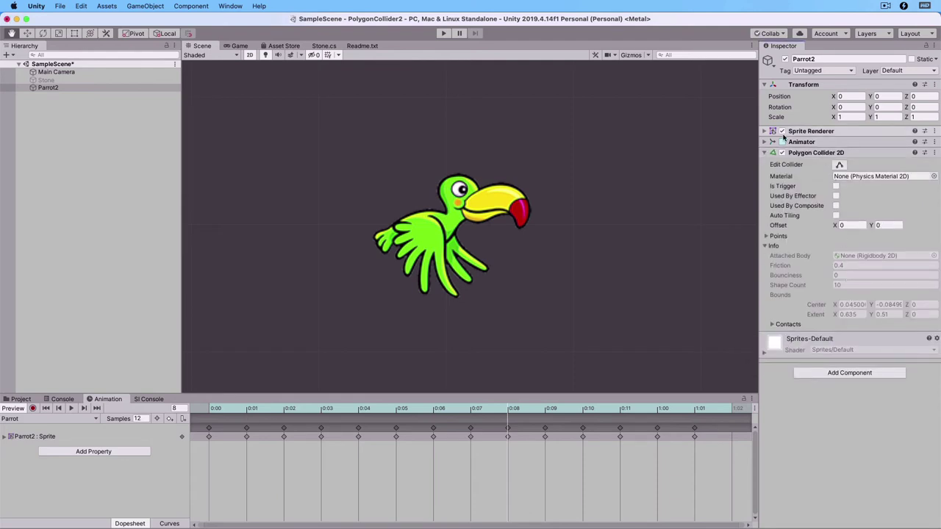
{"action": "left_click", "coordinate": [838, 165]}
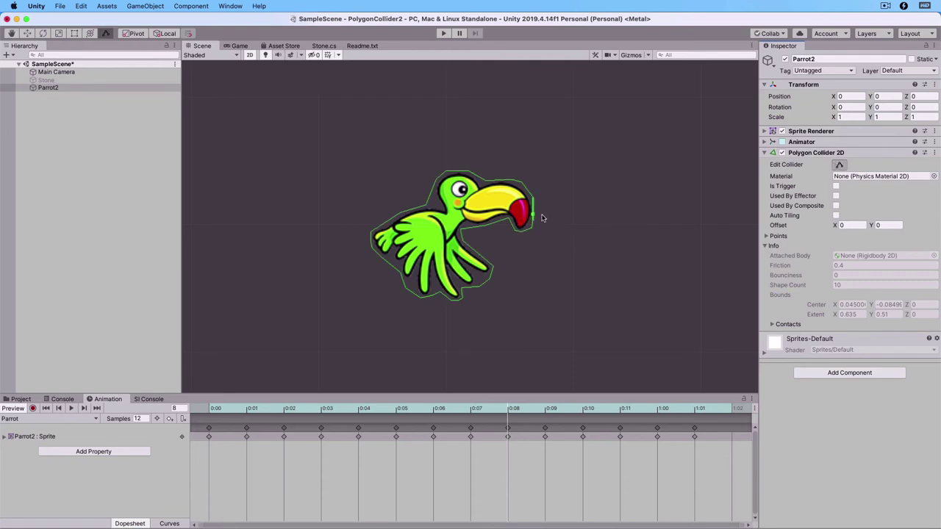
{"action": "left_click", "coordinate": [71, 408]}
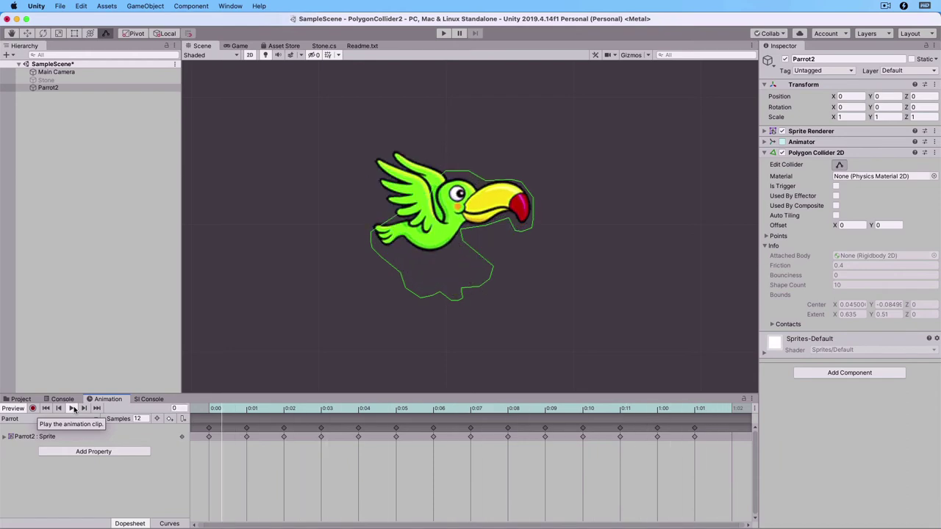
{"action": "left_click", "coordinate": [72, 409]}
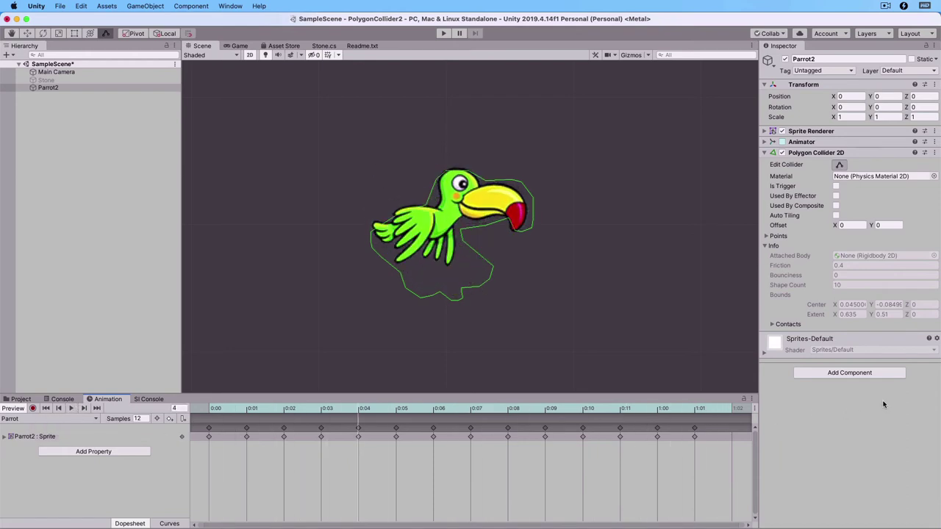
- Add an Advanced Polygon Collider to Parrot2 and set its Distance Threshold to 6
{"action": "left_click", "coordinate": [856, 373]}
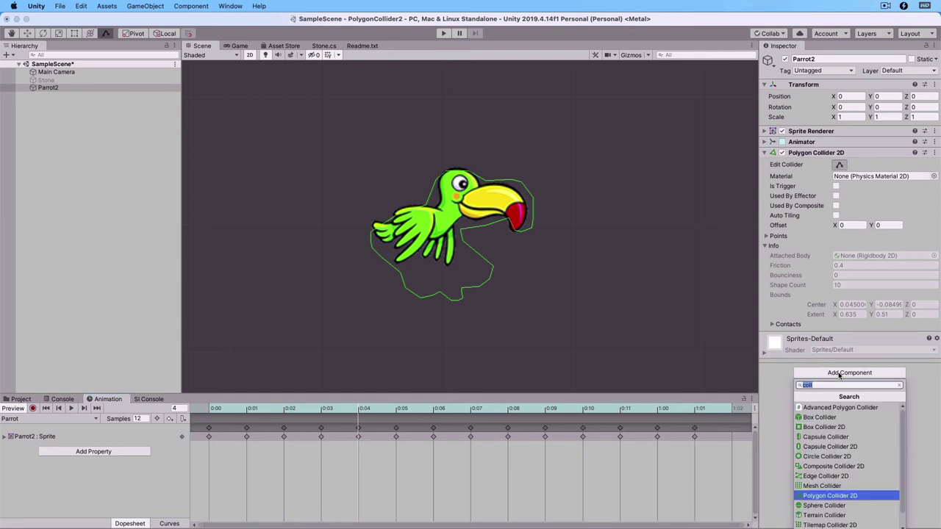
{"action": "left_click", "coordinate": [853, 408]}
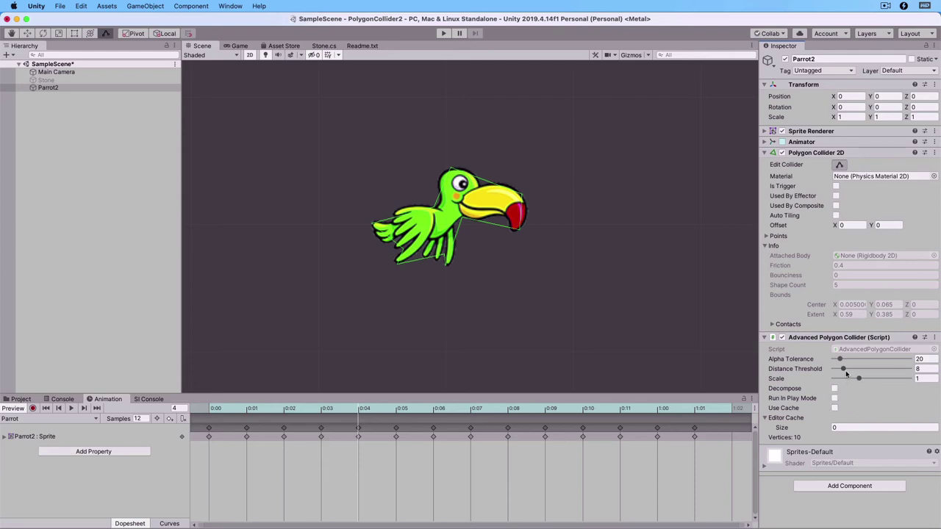
{"action": "left_click_drag", "start_coordinate": [843, 368], "coordinate": [842, 371]}
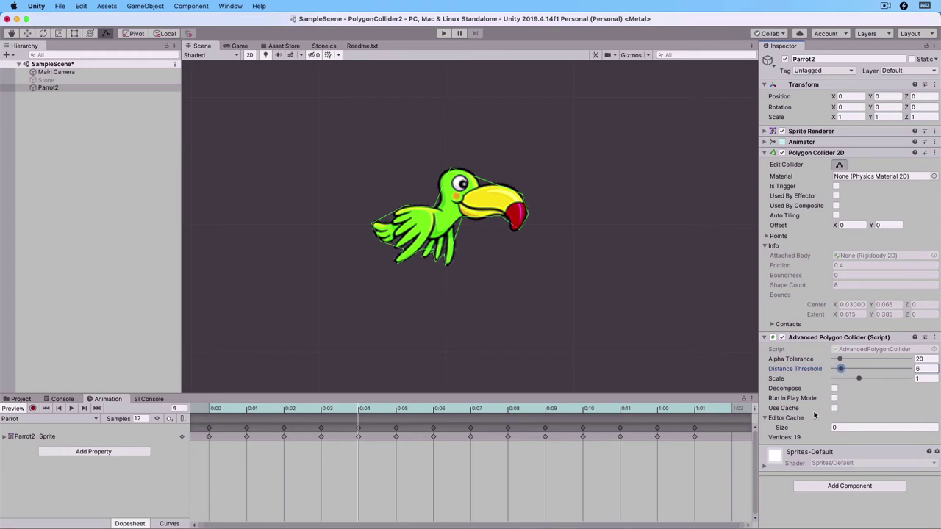
{"action": "mouse_move", "coordinate": [807, 419]}
- Turn on Use Cache and play the animation clip to cache each frame's outline
{"action": "left_click", "coordinate": [835, 408]}
{"action": "left_click", "coordinate": [72, 409]}
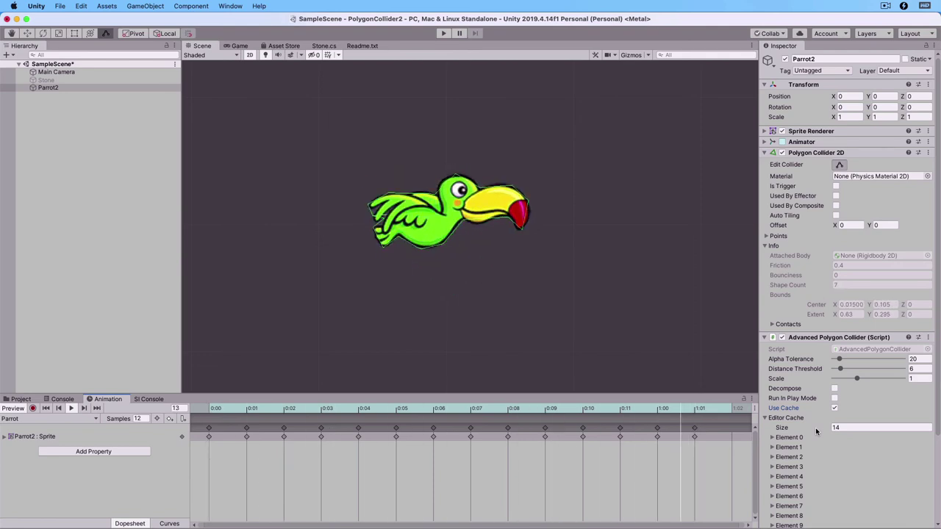
- Stop the preview, enable Run In Play Mode, and turn off Edit Collider
{"action": "left_click", "coordinate": [71, 409]}
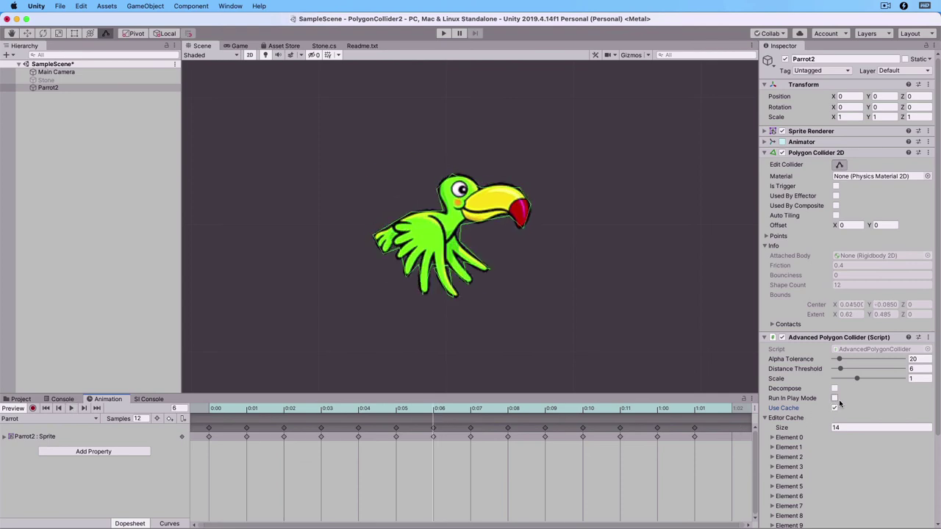
{"action": "left_click", "coordinate": [834, 399]}
{"action": "left_click", "coordinate": [840, 165]}
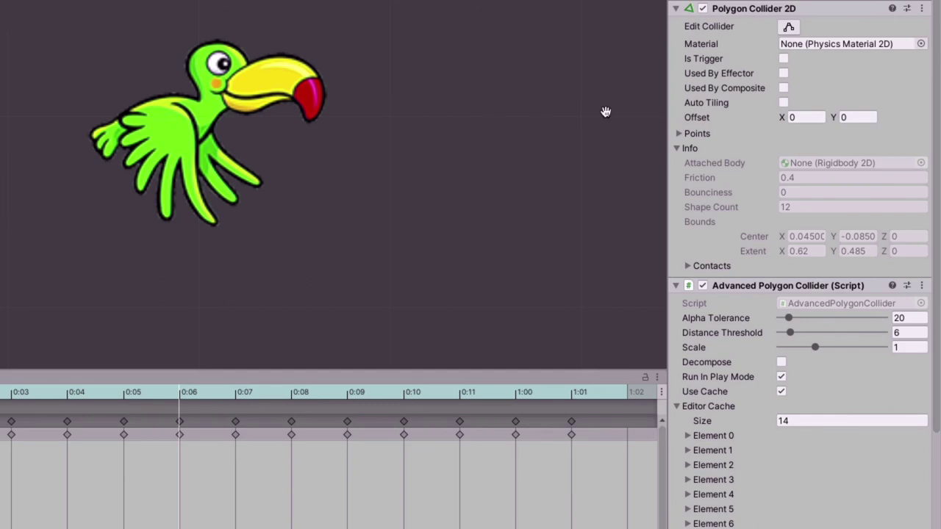
- Set Parrot2's collider to Is Trigger and add a Rigidbody 2D with Body Type Kinematic
{"action": "left_click", "coordinate": [783, 61]}
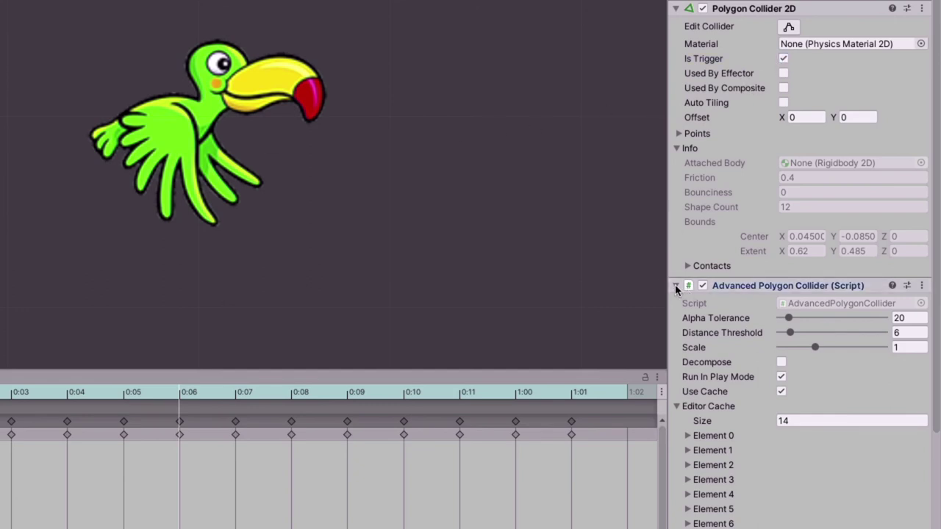
{"action": "left_click", "coordinate": [677, 288]}
{"action": "left_click", "coordinate": [791, 356]}
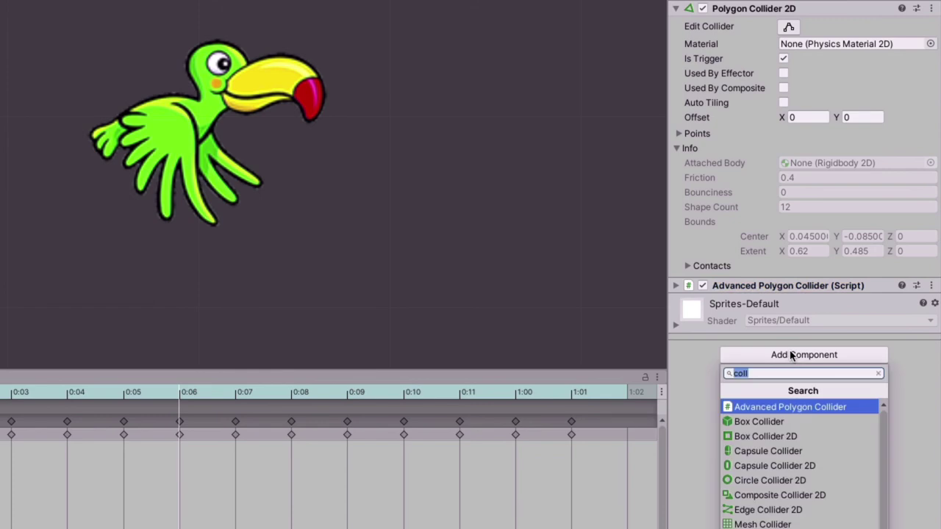
{"action": "type", "text": "ri"}
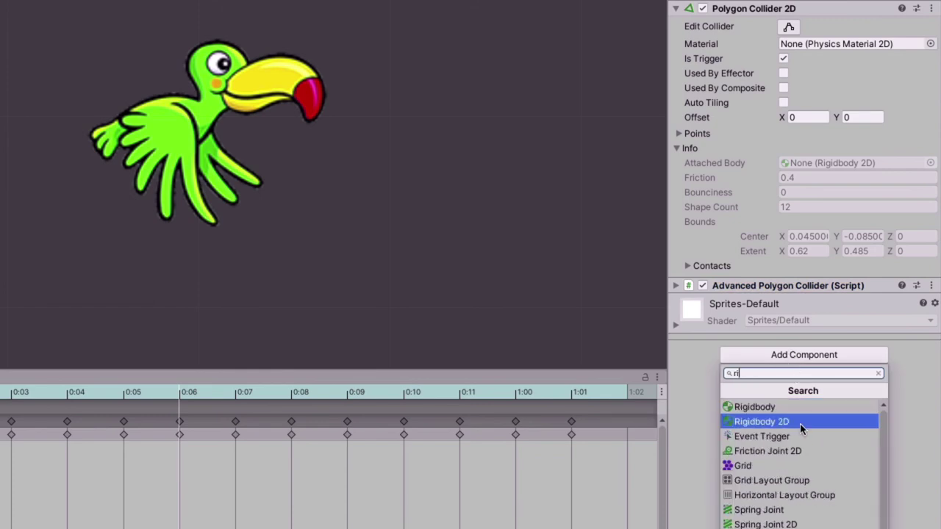
{"action": "left_click", "coordinate": [800, 422]}
{"action": "left_click", "coordinate": [832, 321]}
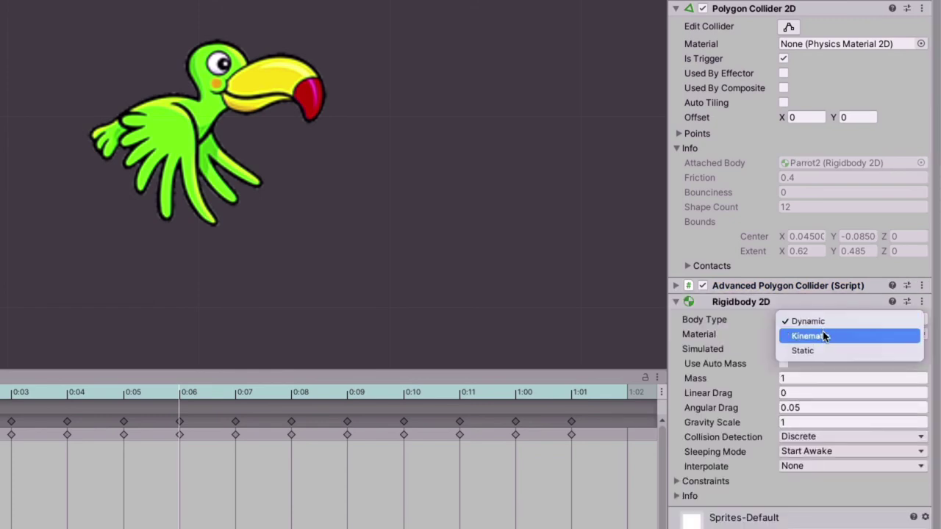
{"action": "left_click", "coordinate": [809, 336]}
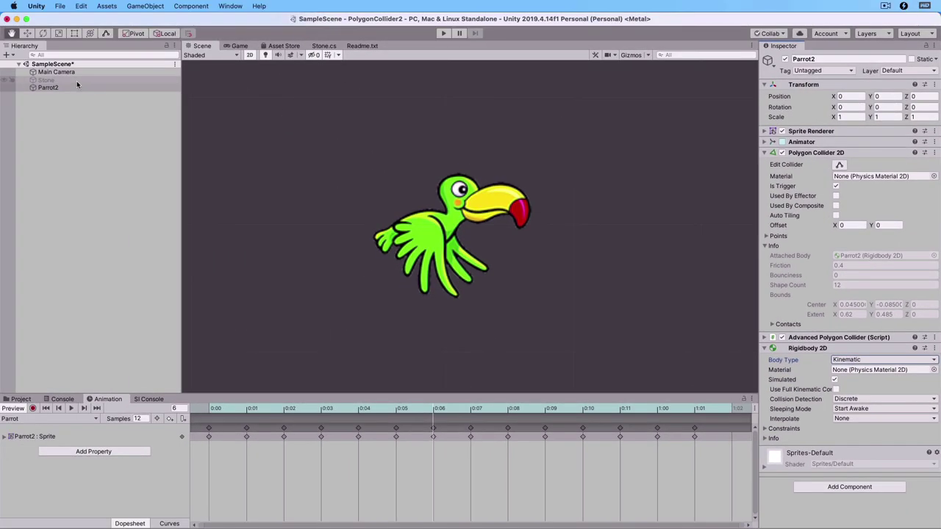
- Activate the Stone object and move it up to about X -0.289, Y 1.207, above the parrot
{"action": "left_click", "coordinate": [76, 80]}
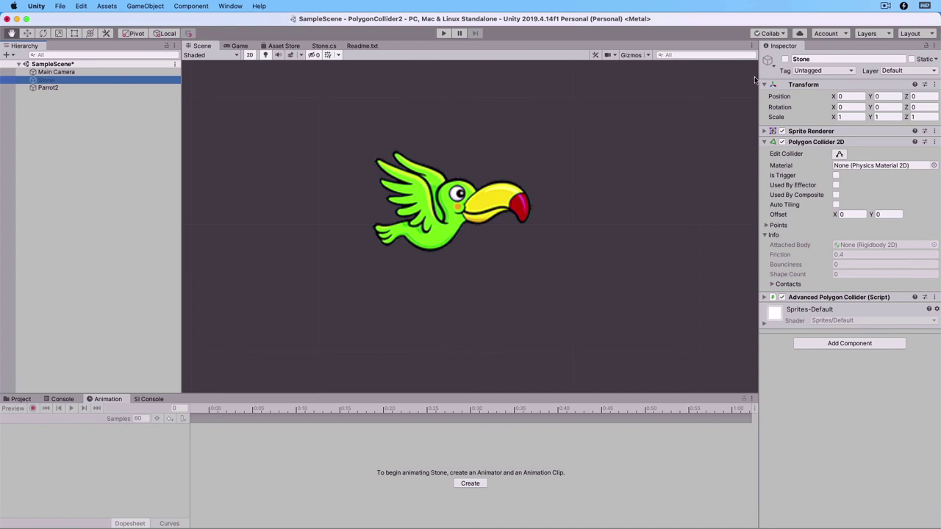
{"action": "left_click", "coordinate": [785, 60]}
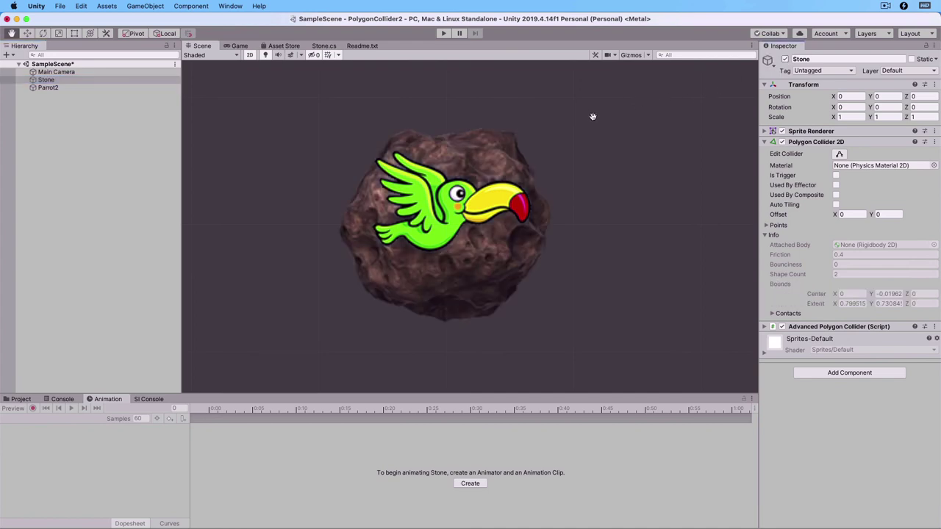
{"action": "left_click", "coordinate": [27, 34]}
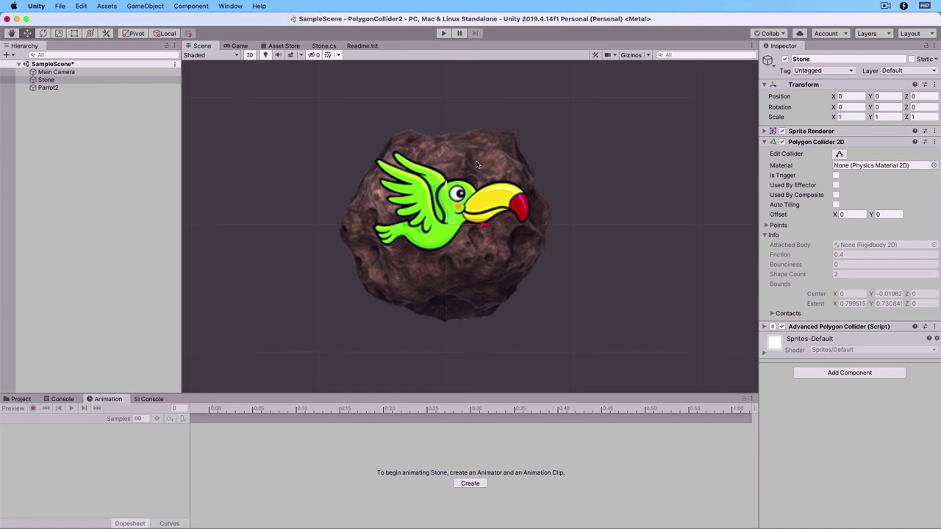
{"action": "left_click_drag", "start_coordinate": [445, 185], "coordinate": [409, 31]}
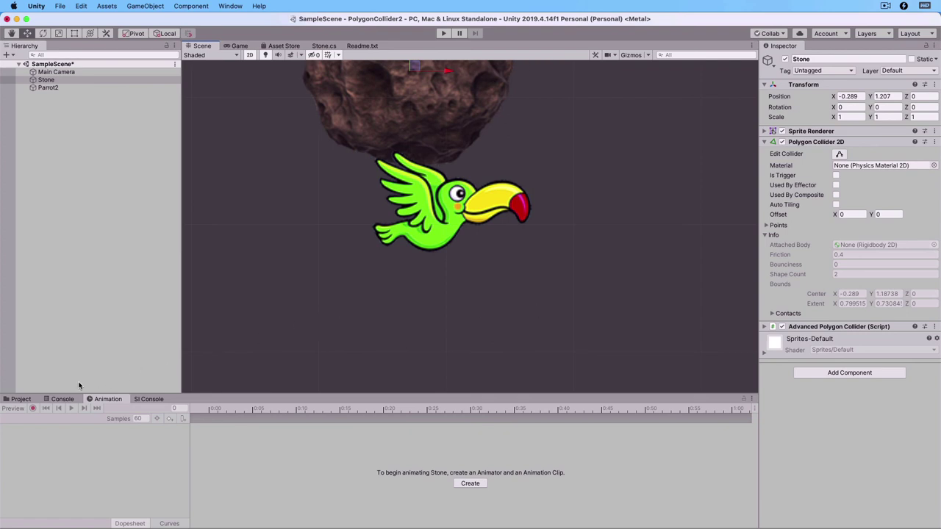
- Attach the Stone script from the Scripts folder to Stone, then view Stone.cs
{"action": "left_click", "coordinate": [31, 401]}
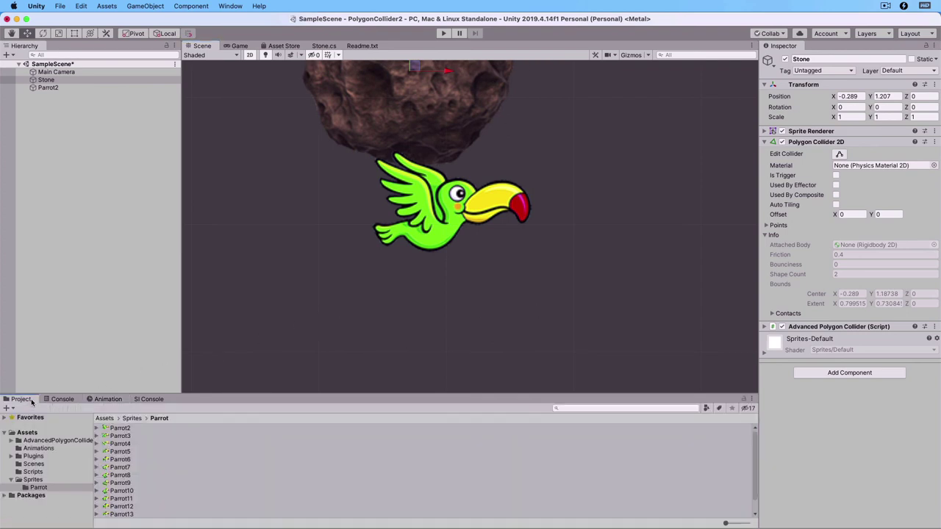
{"action": "left_click", "coordinate": [51, 473]}
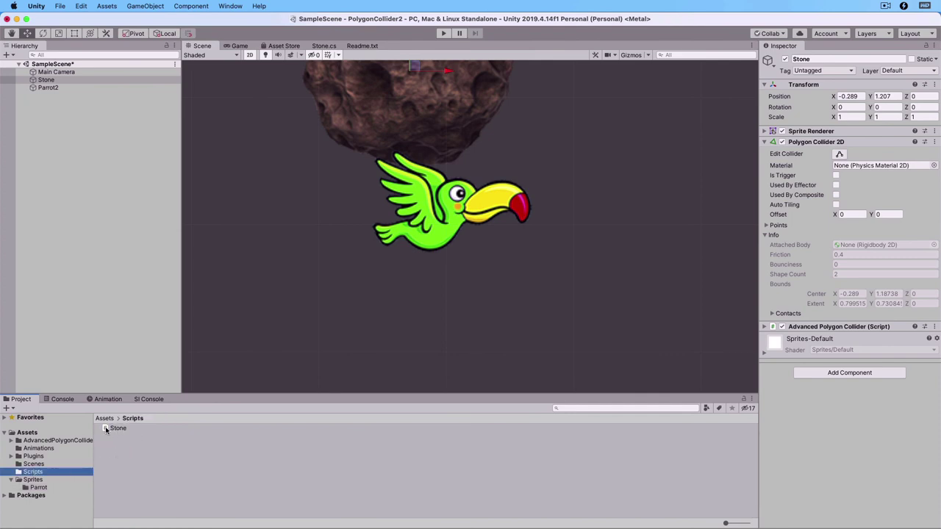
{"action": "left_click_drag", "start_coordinate": [108, 428], "coordinate": [44, 82]}
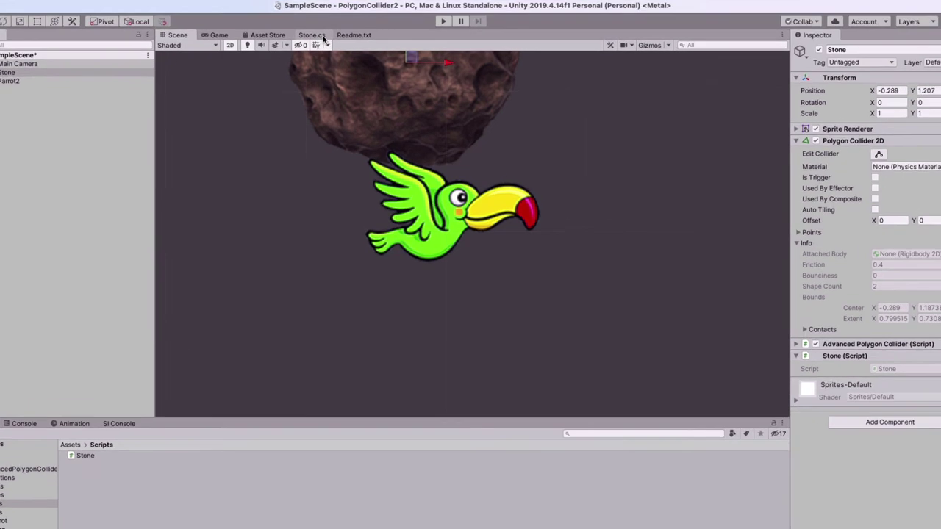
{"action": "left_click", "coordinate": [322, 37]}
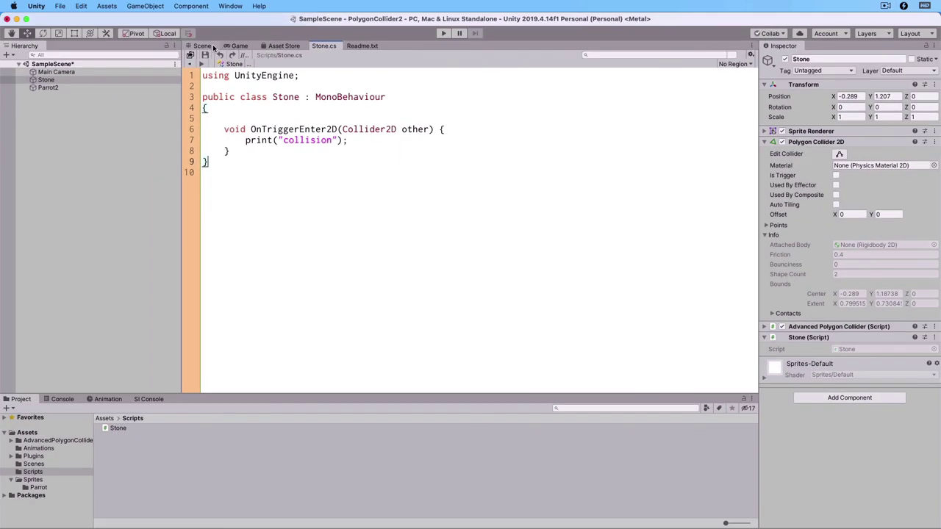
- Run the scene in Play mode and view the Console's "collision" messages
{"action": "left_click", "coordinate": [130, 12]}
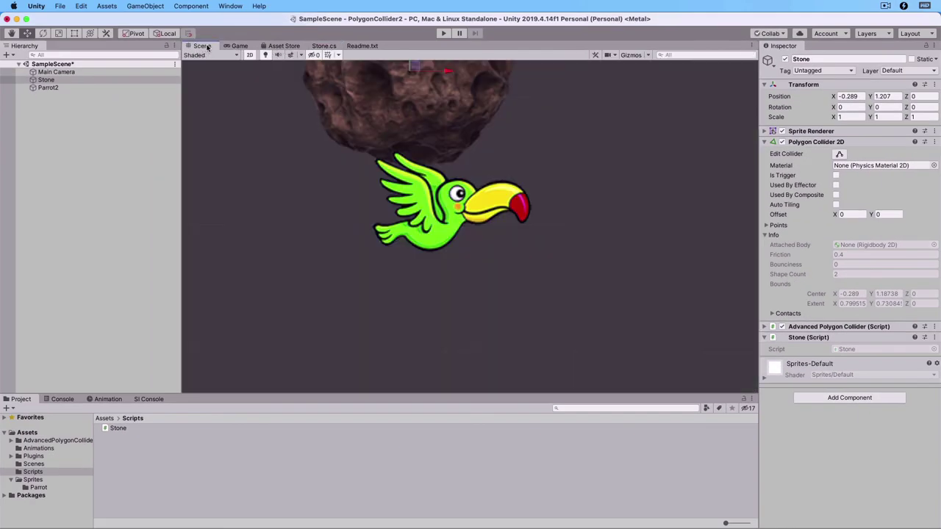
{"action": "left_click", "coordinate": [443, 33]}
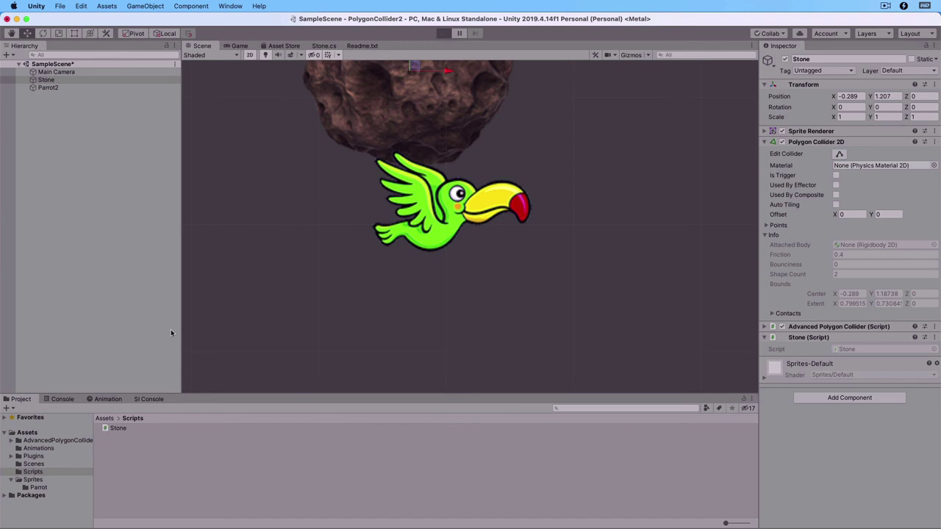
{"action": "left_click", "coordinate": [62, 398]}
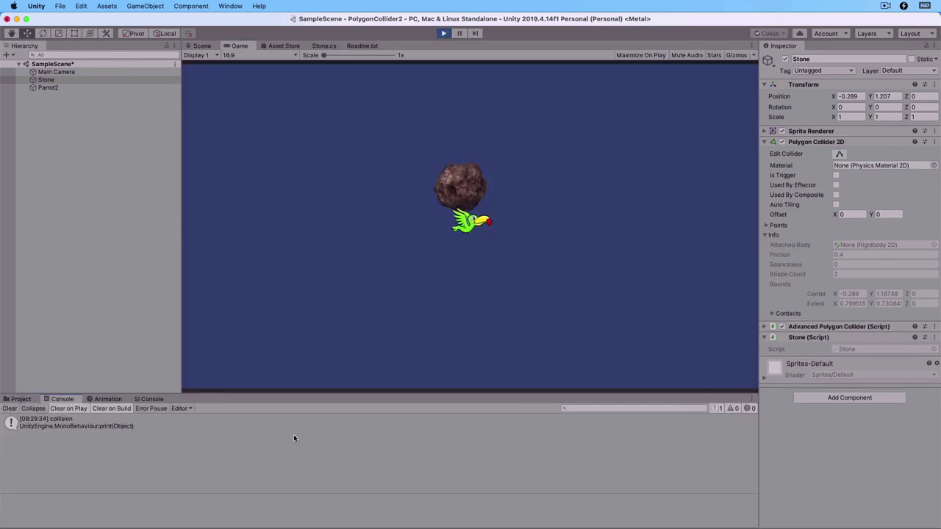